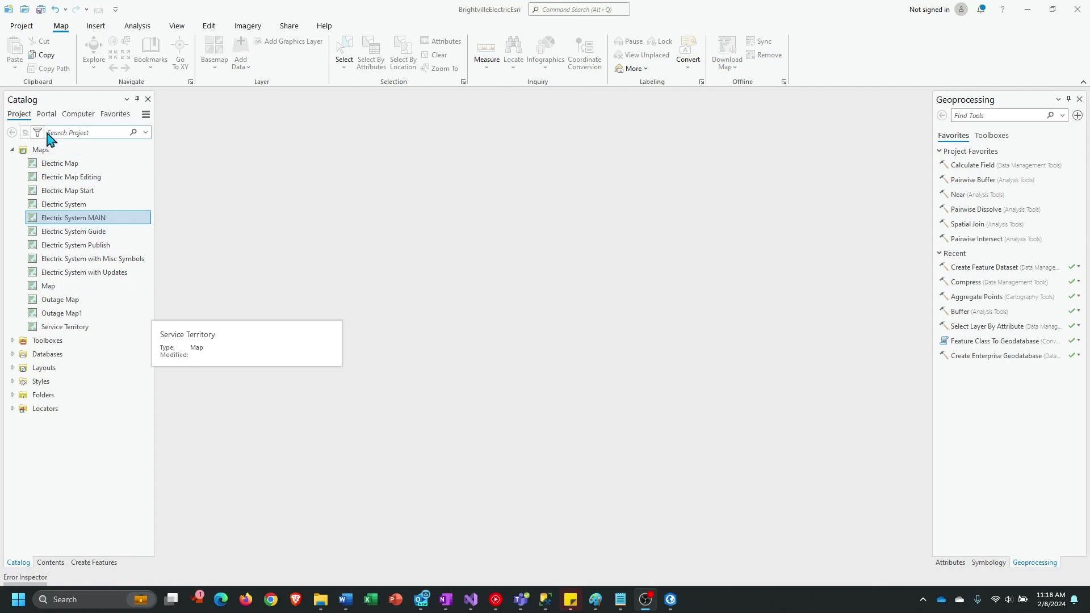
Copy the Electric System MAIN map and paste it into the Maps folder
right_click(67, 225)
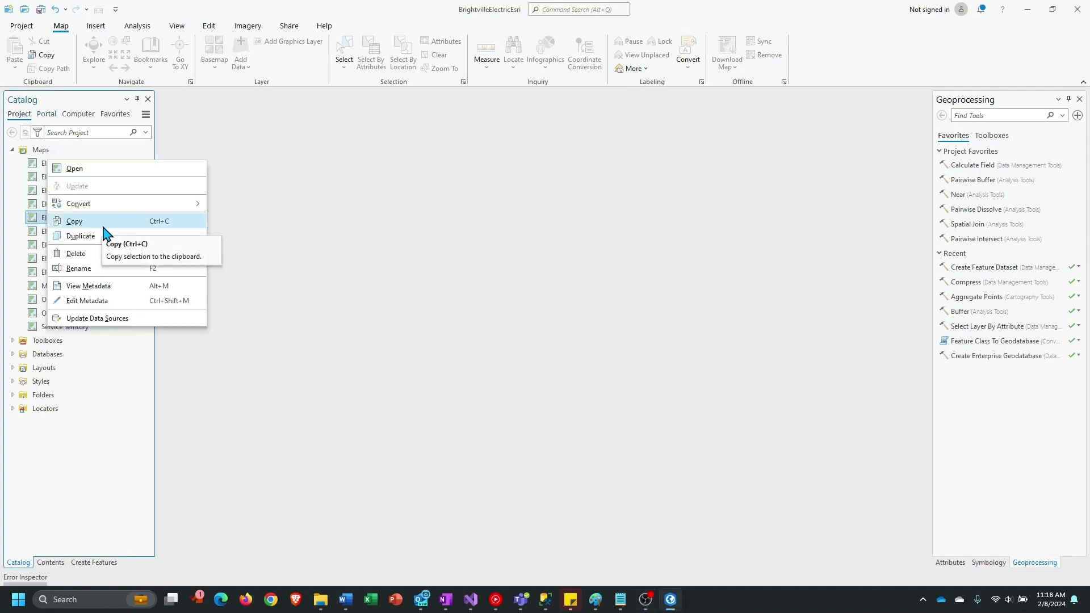
click(102, 221)
right_click(53, 152)
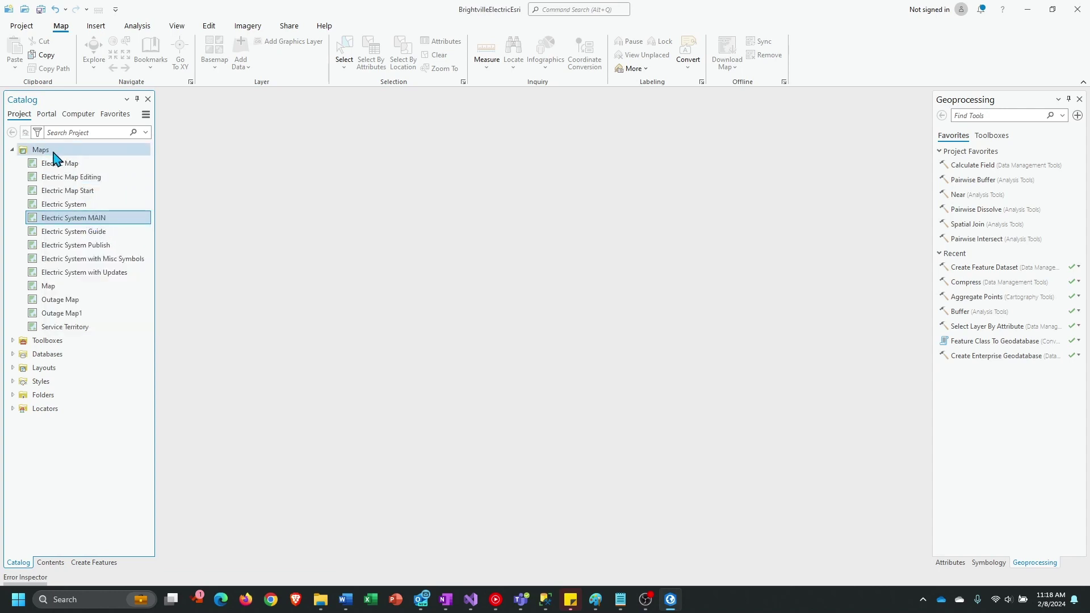
click(62, 156)
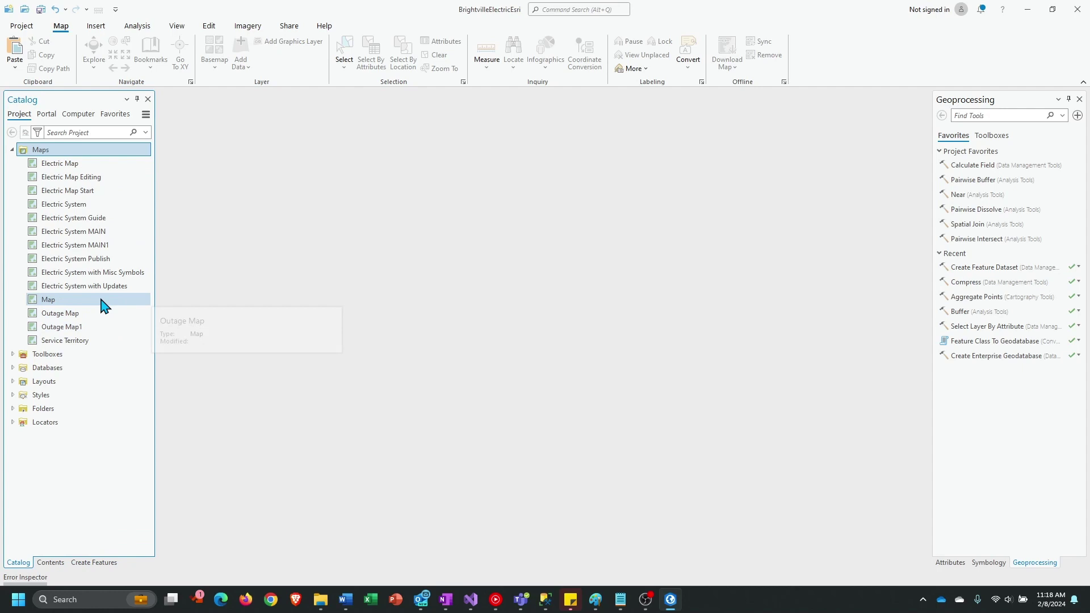
Rename the Electric System MAIN1 copy to 'Electric PDF Map'
click(100, 247)
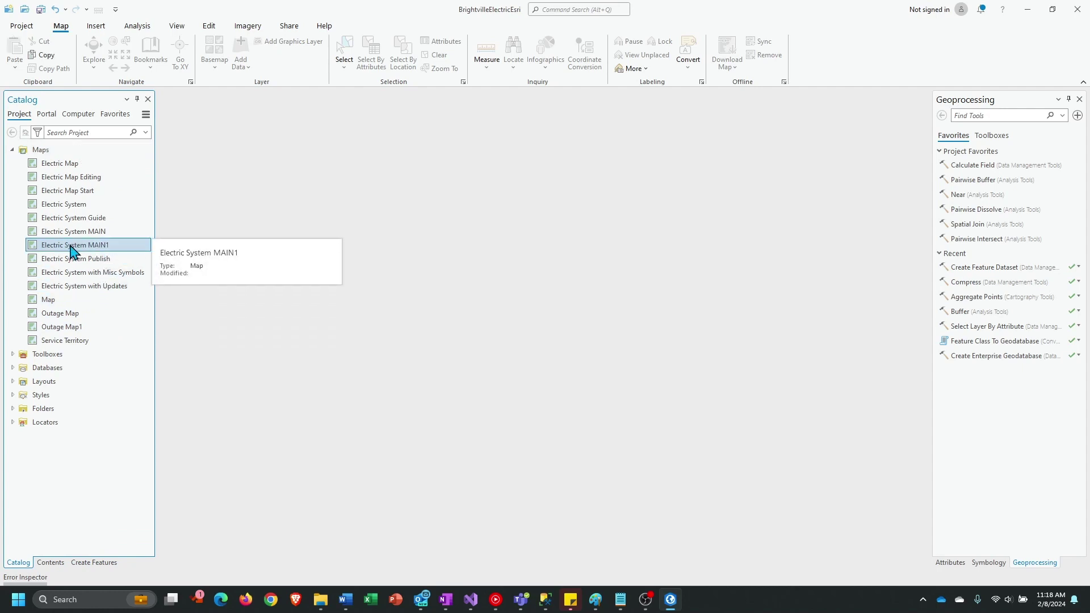
right_click(71, 246)
click(86, 294)
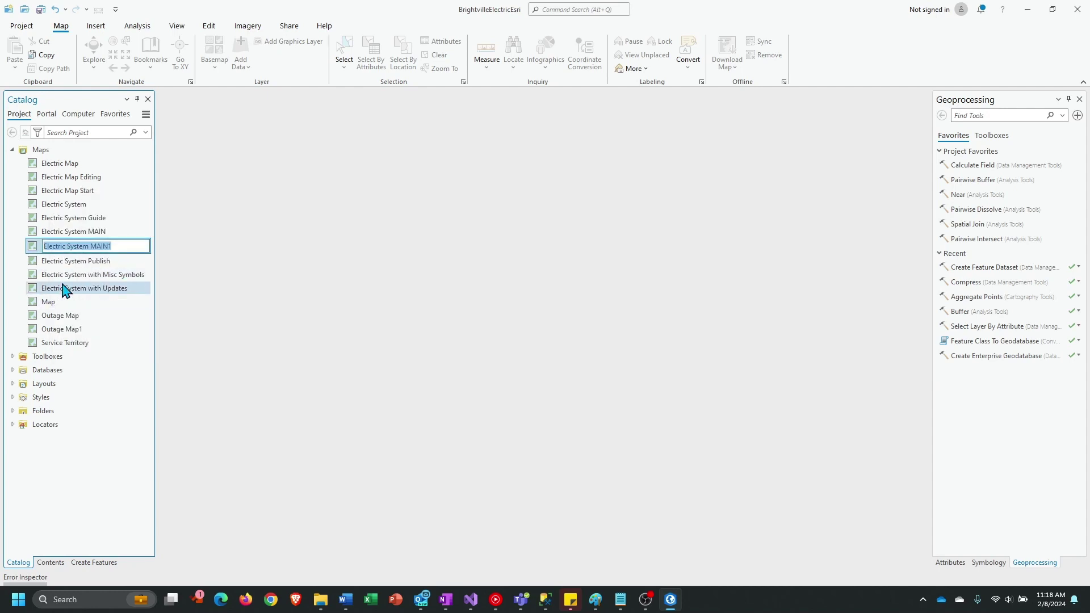
drag(75, 249, 180, 251)
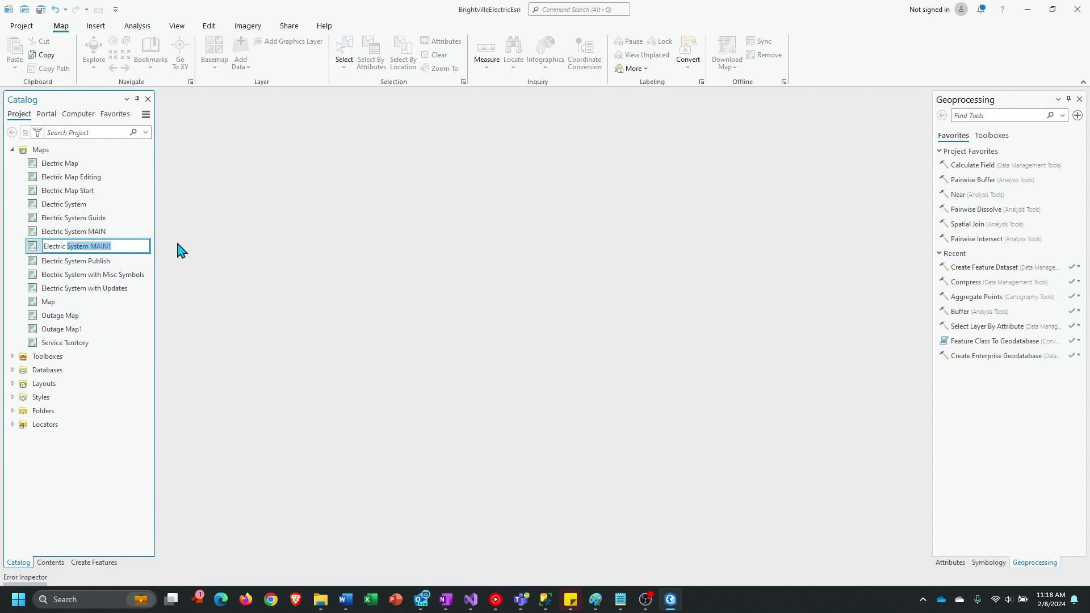
text(PDF Map)
key(Return)
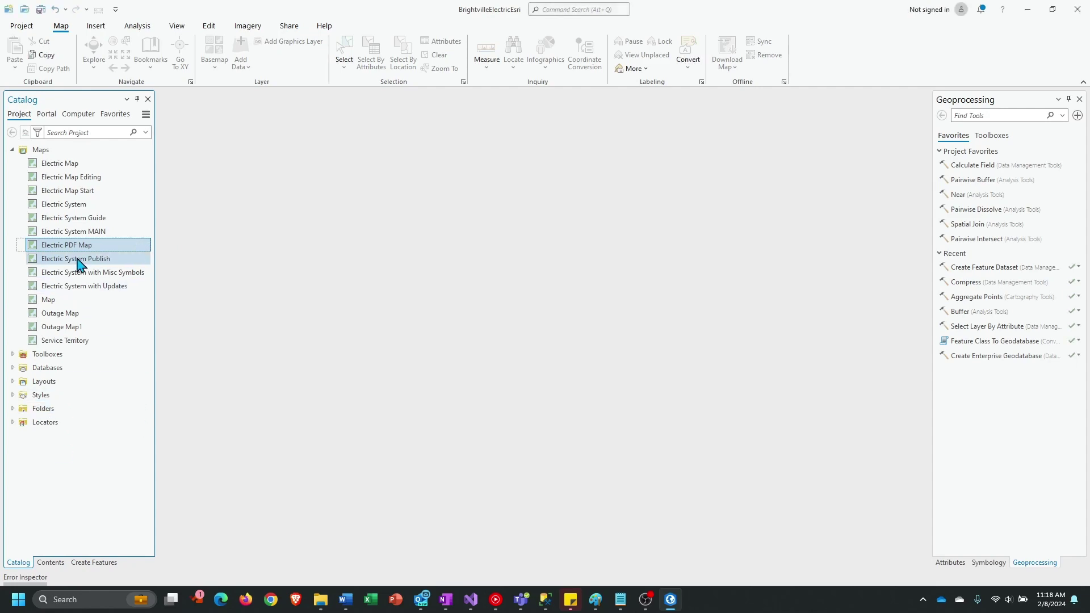
Open Electric PDF Map and remove its Feeder Zones, Duct and Wire Arrows layers
double_click(78, 246)
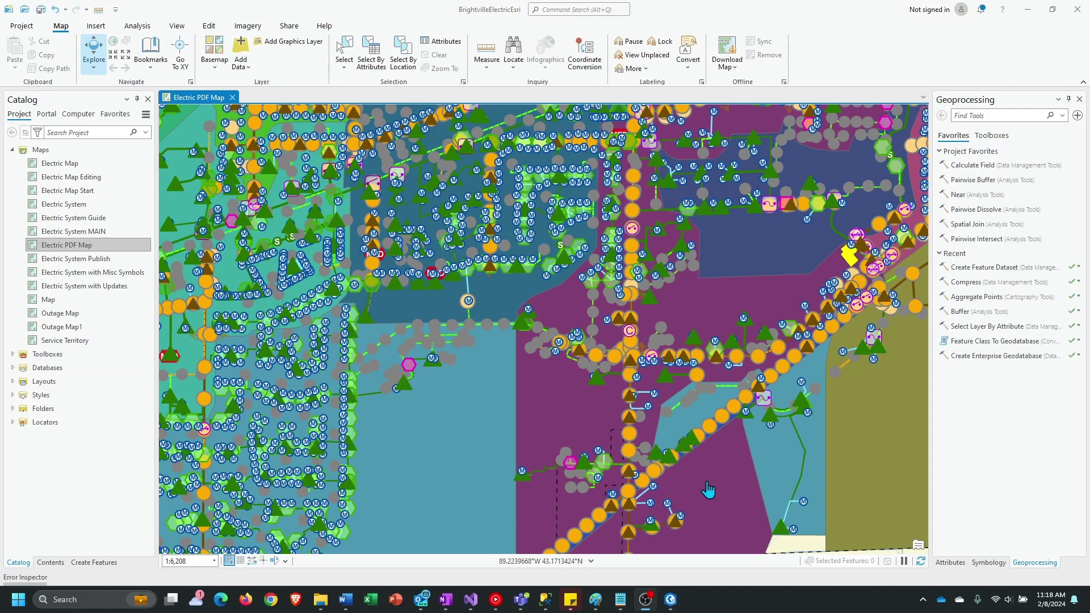
click(54, 563)
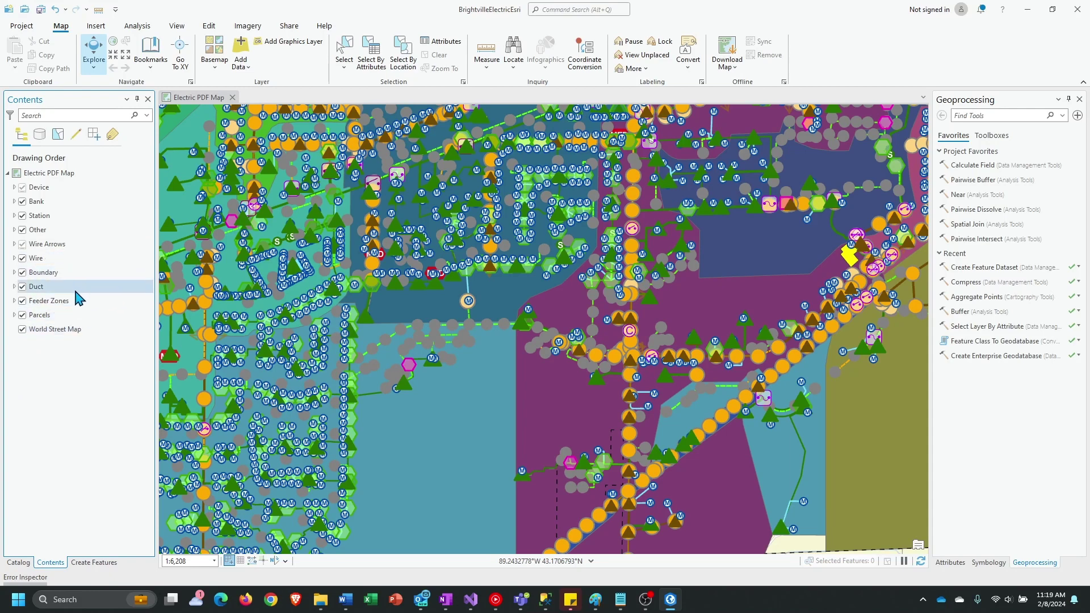
right_click(73, 310)
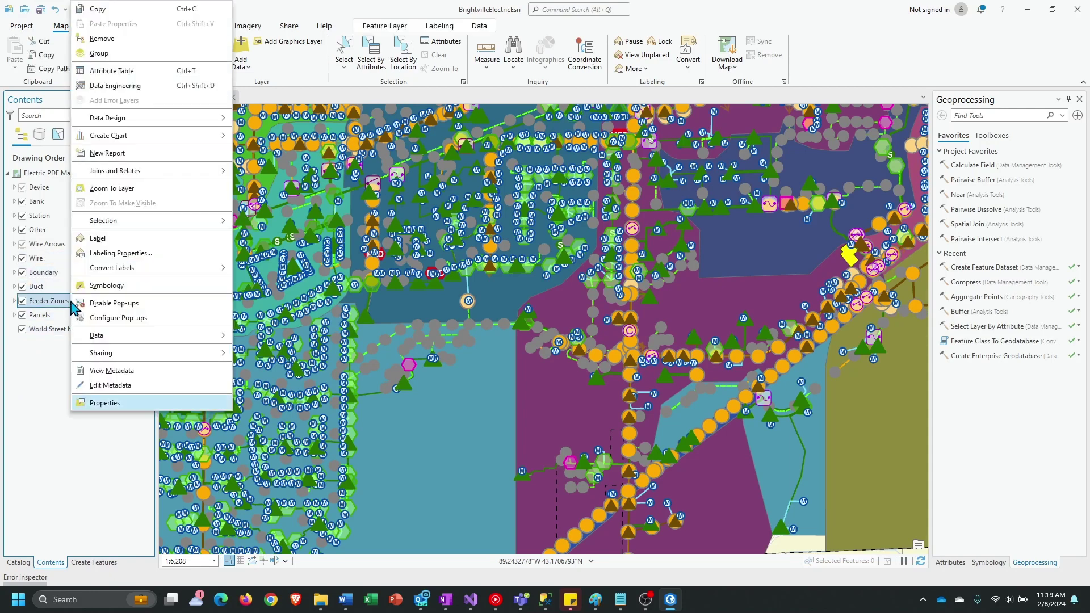
click(107, 38)
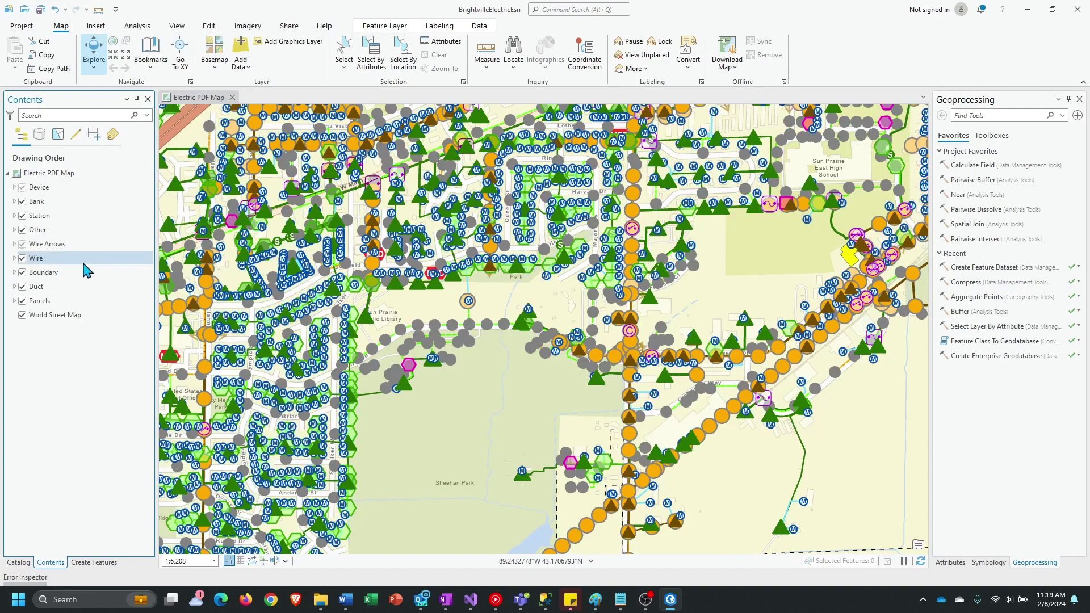
right_click(71, 288)
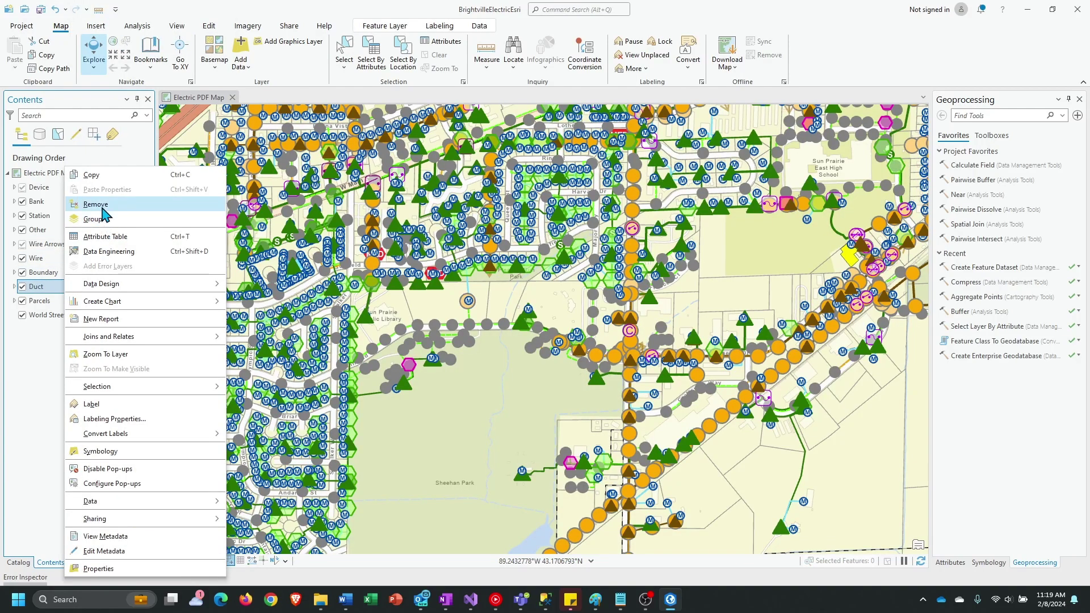
click(105, 216)
right_click(61, 244)
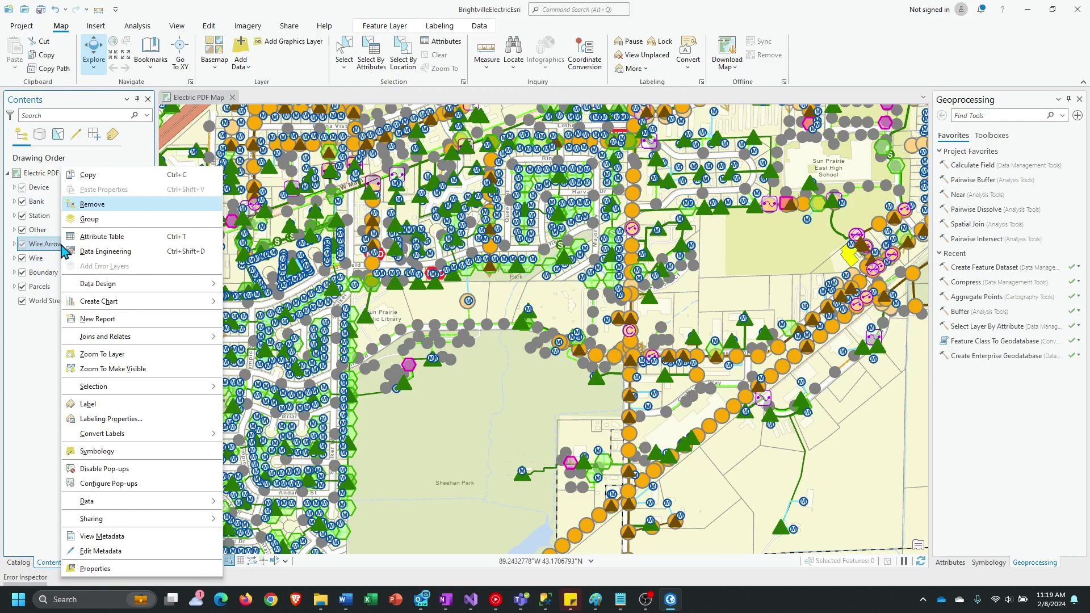
click(92, 207)
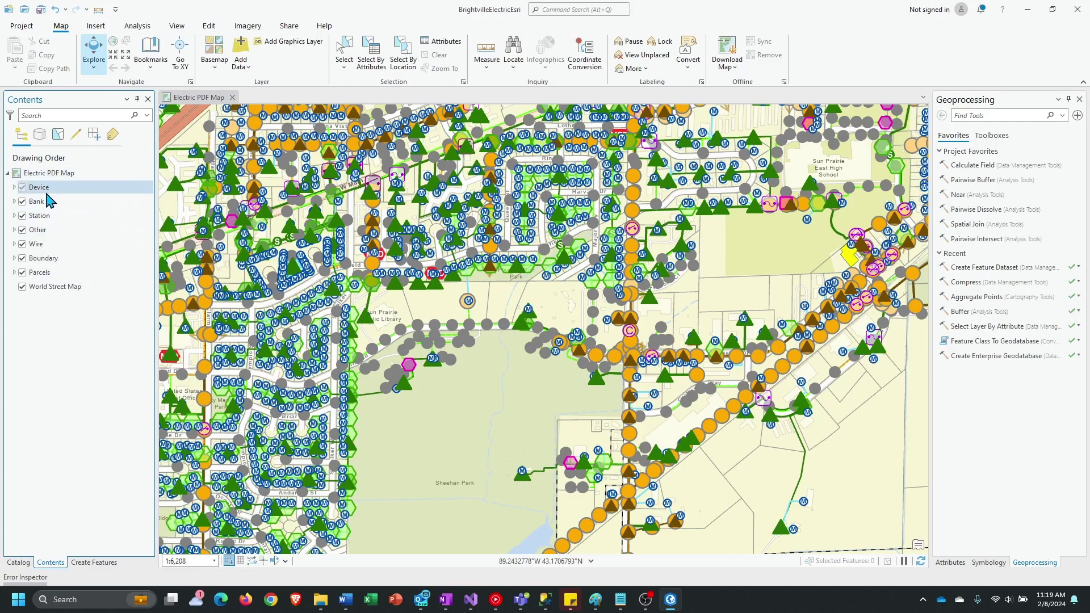
Select the Boundary layer, the map, the Station layer and the Device layer in Contents
click(65, 260)
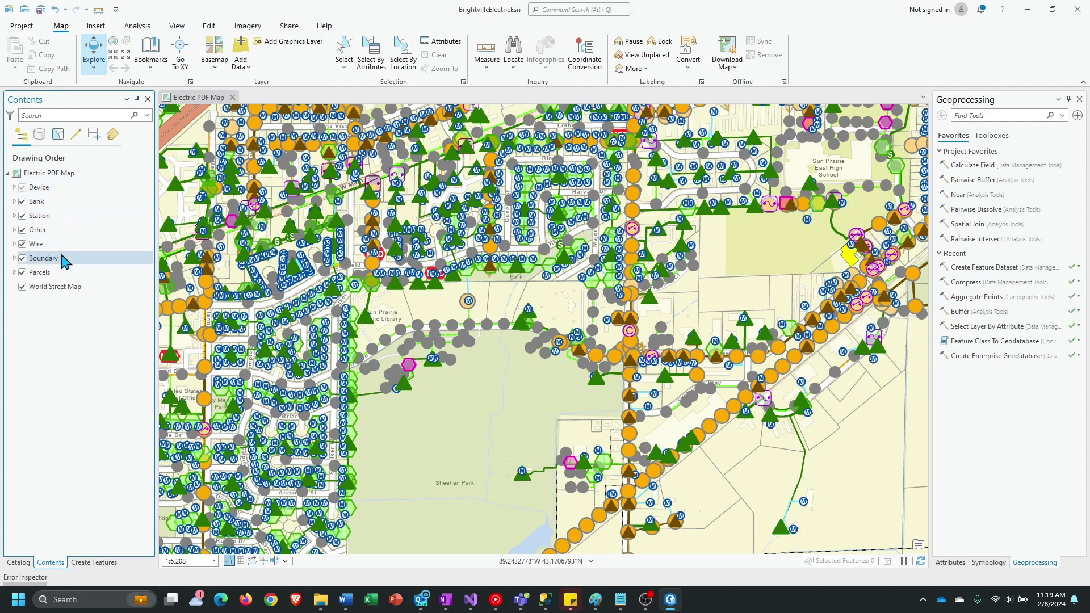
click(26, 174)
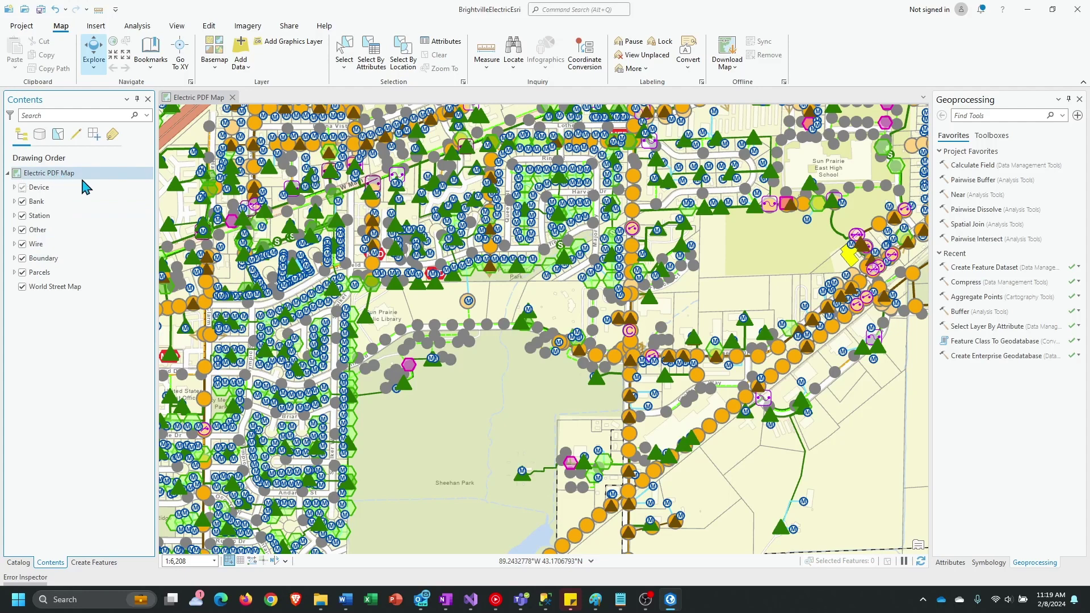
click(47, 211)
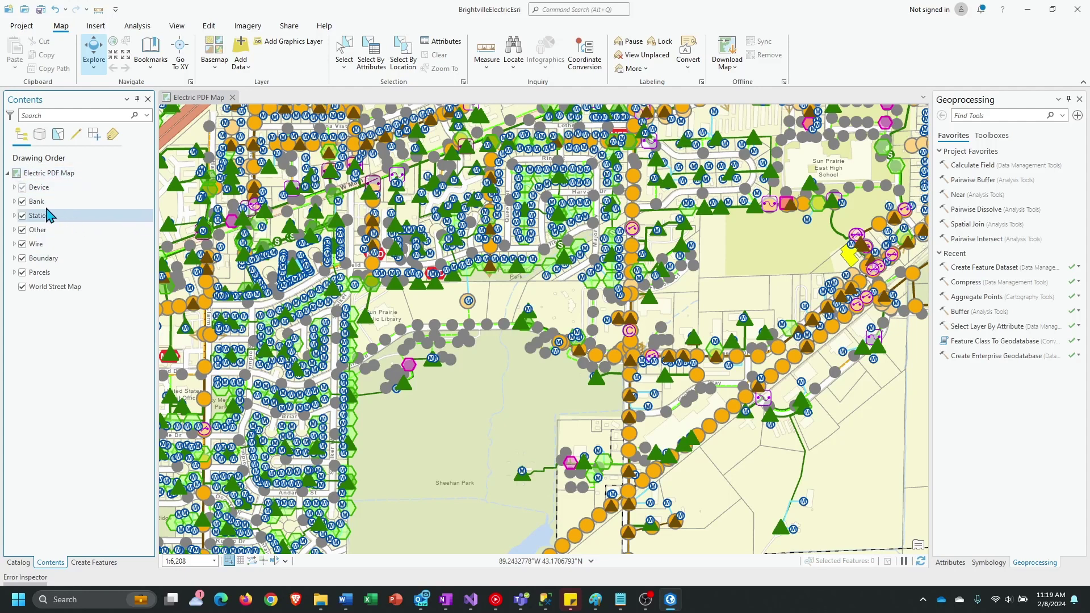
click(106, 190)
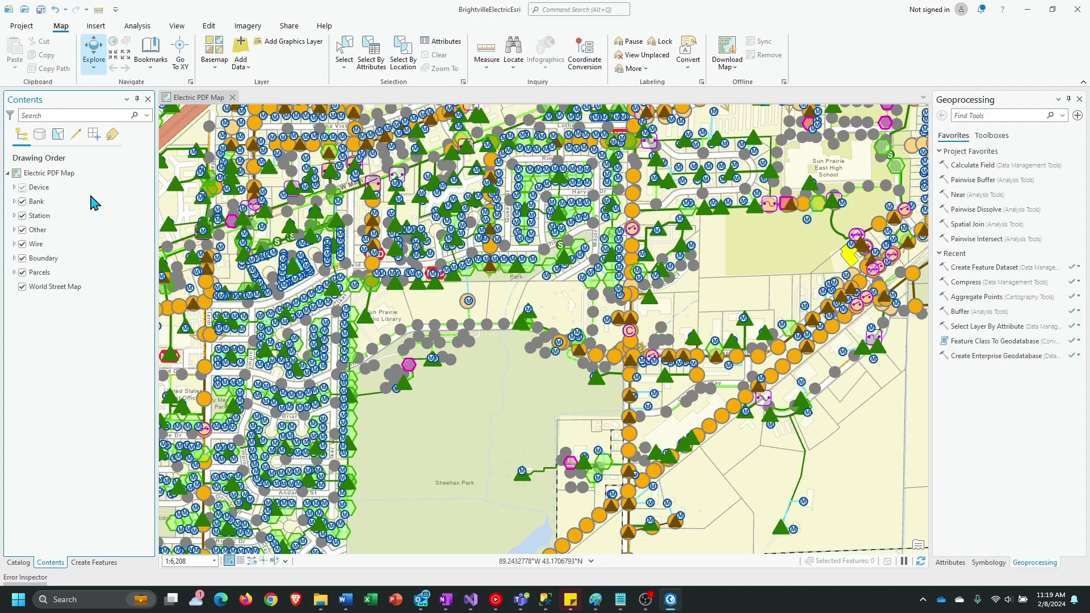
In Device layer properties, change Out beyond from 1:2,000 to <None>
click(47, 187)
right_click(47, 187)
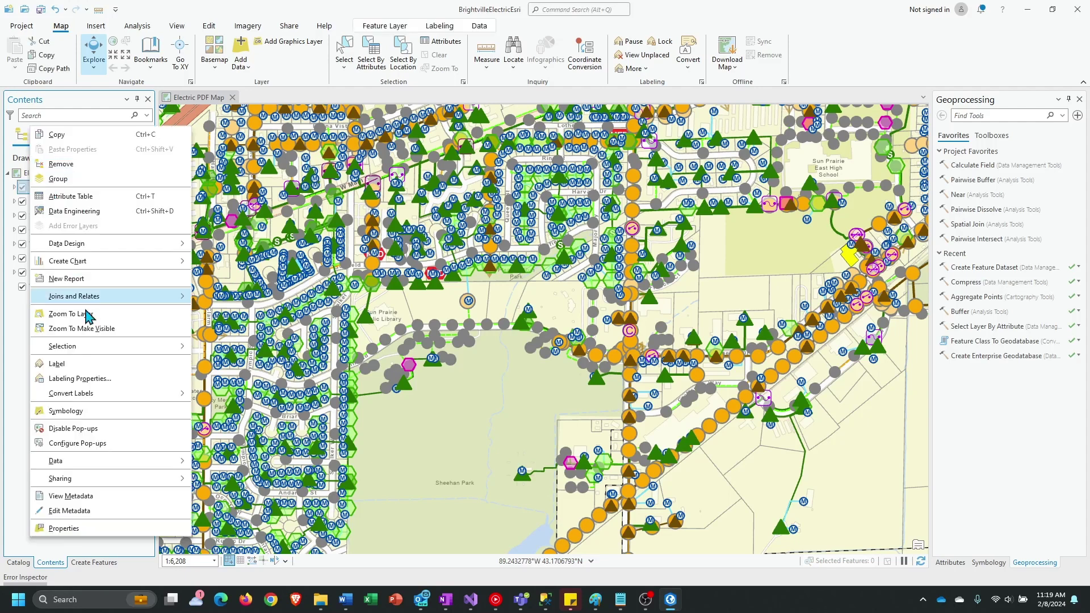
click(103, 531)
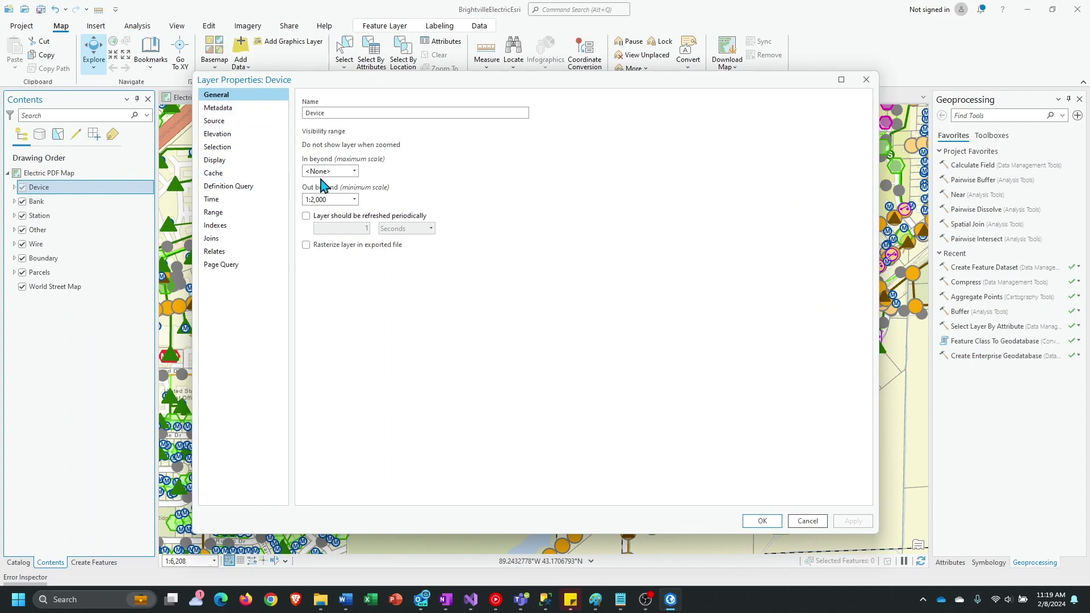
click(356, 199)
click(356, 199)
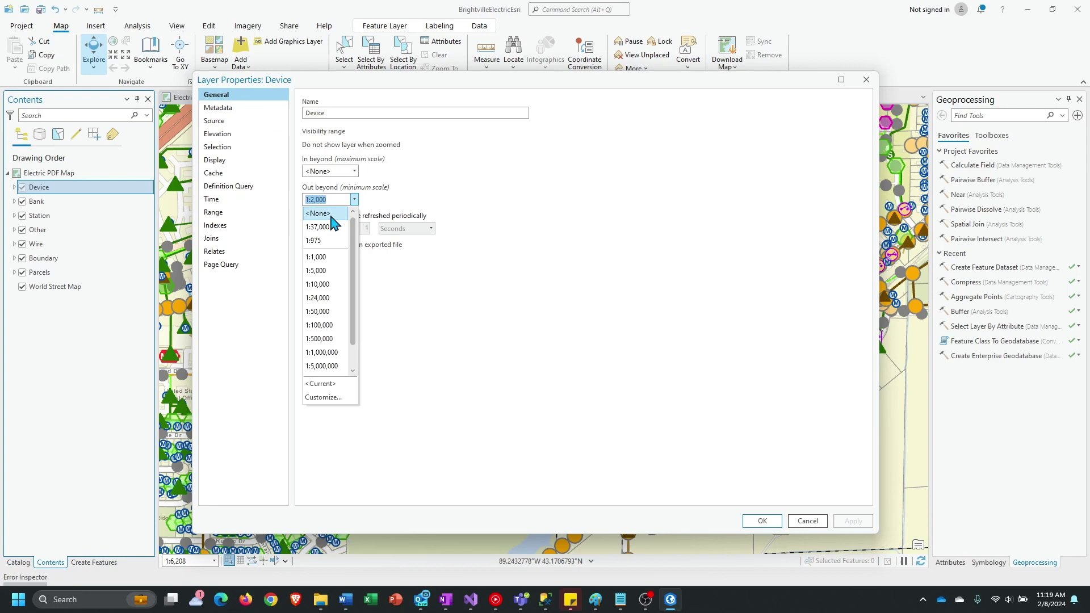
click(332, 211)
click(777, 522)
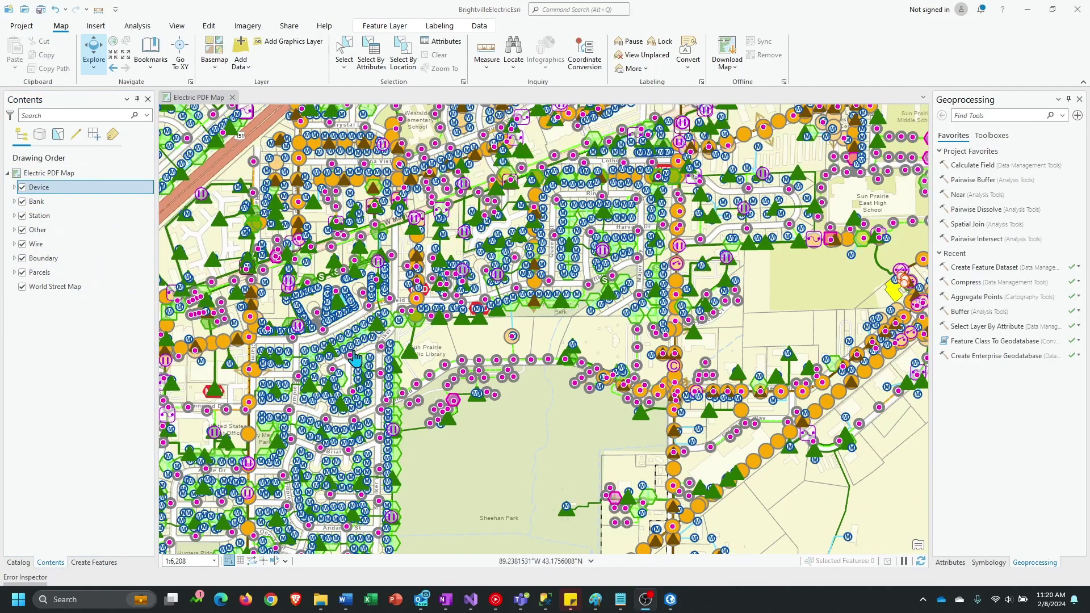
Zoom in near the Sun Prairie Public Library and set the map scale to 1:975
scroll(418, 353, up, 3)
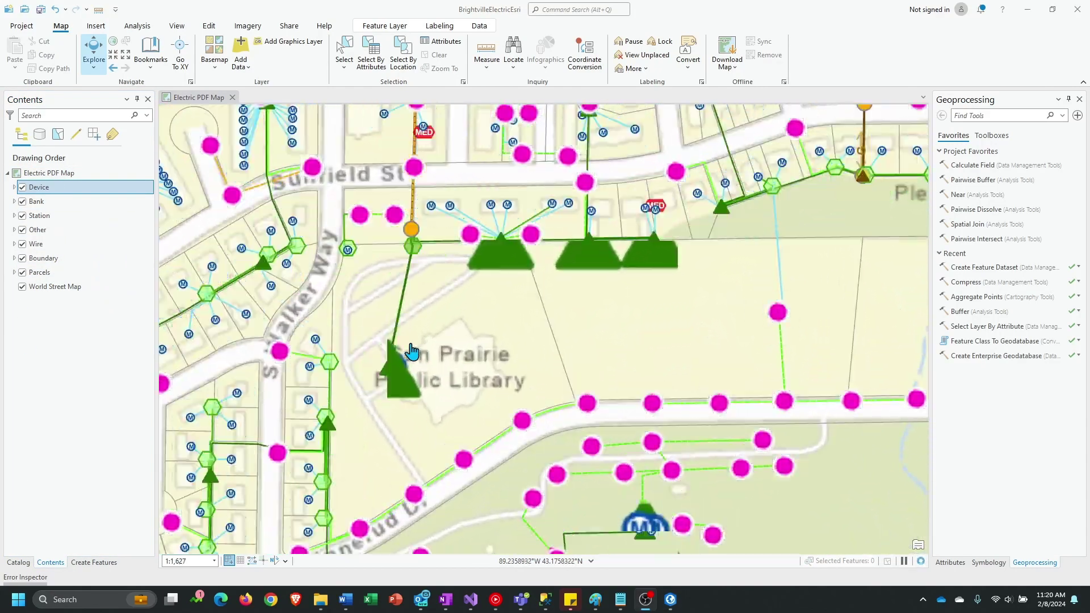
scroll(348, 291, up, 2)
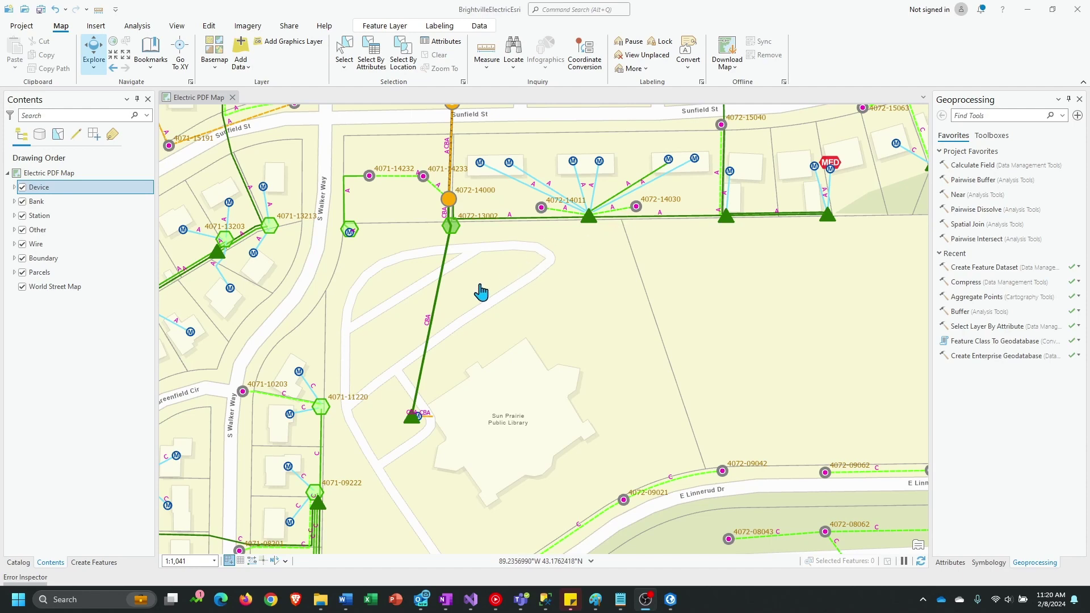
click(190, 561)
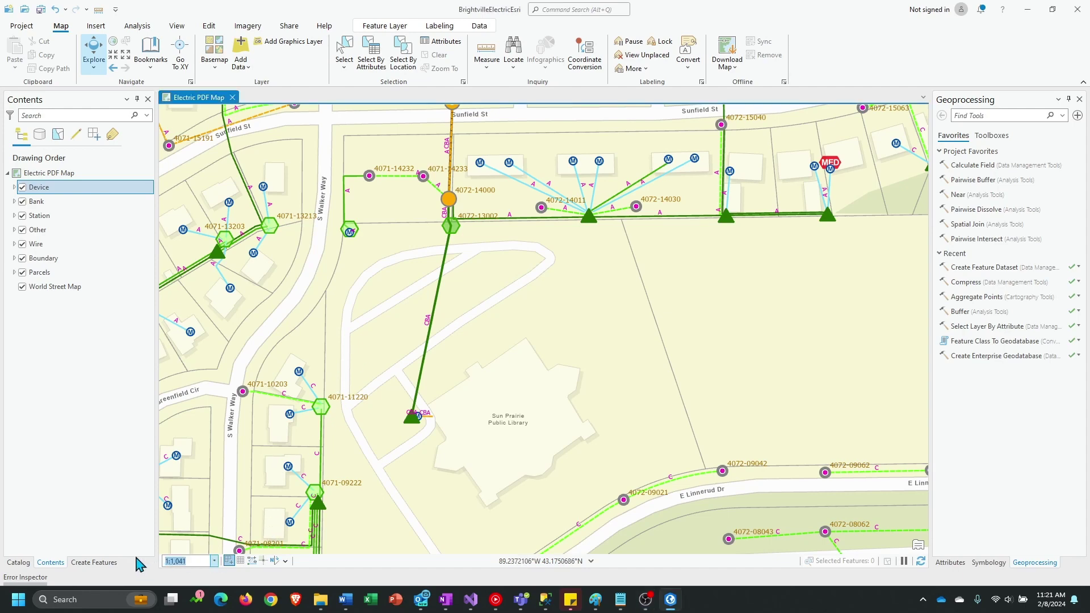
text(975)
key(Return)
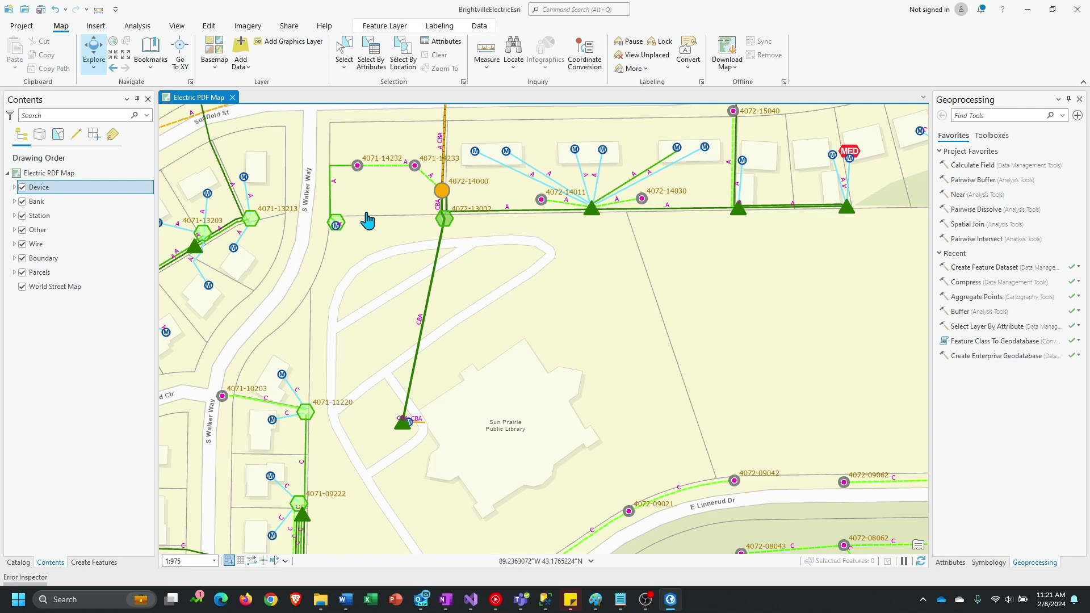
click(49, 173)
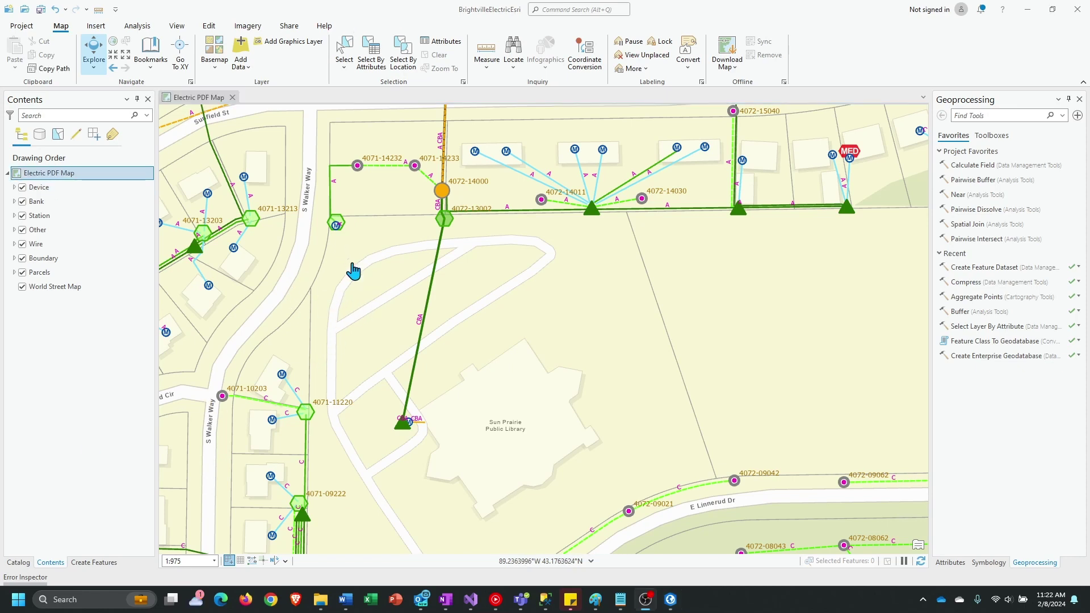
Make 1:975 the Electric PDF Map's reference scale from its context menu
right_click(52, 176)
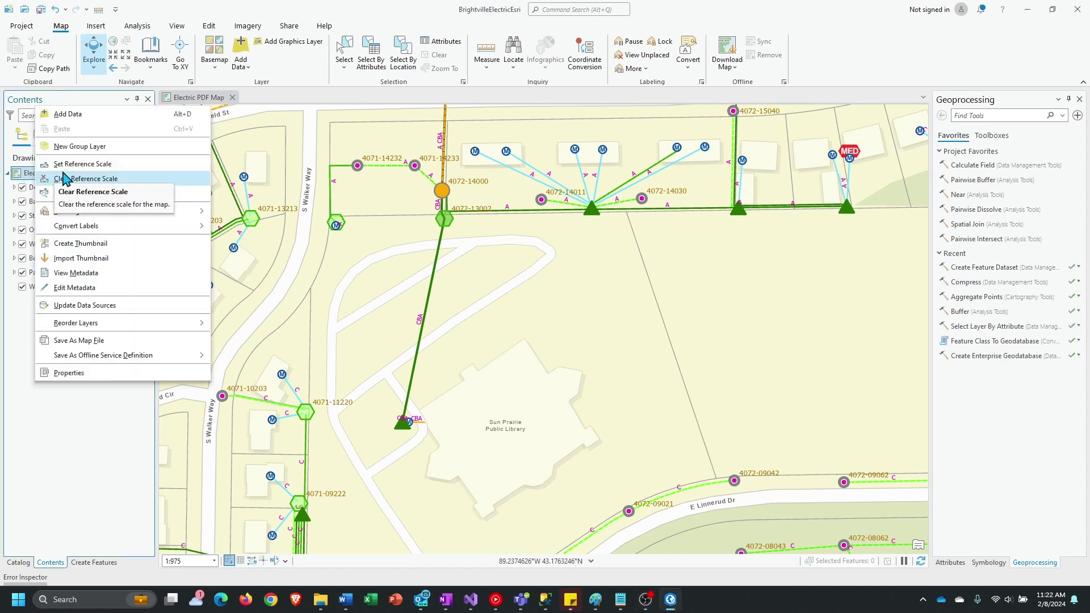
click(67, 165)
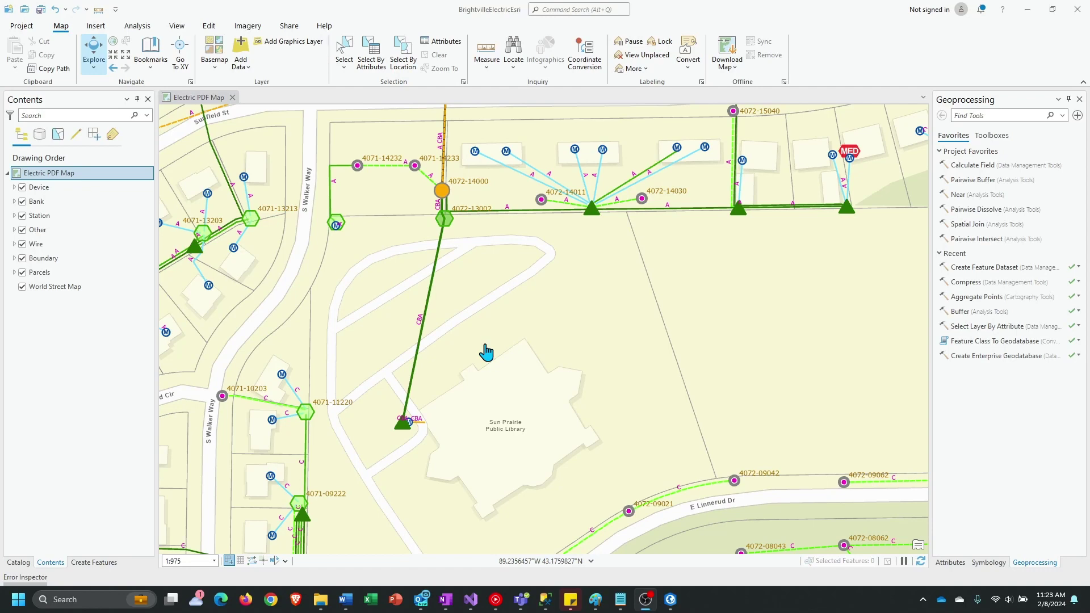
Zoom out and set the map scale to 1:37,000 to show the whole network
scroll(486, 352, down, 4)
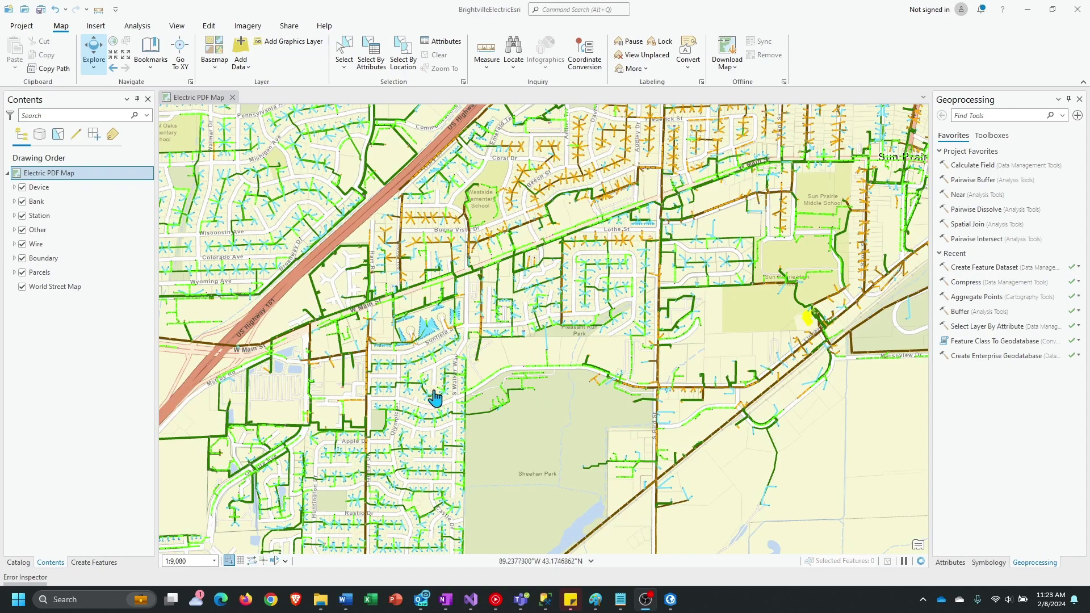
scroll(434, 398, down, 1)
click(185, 559)
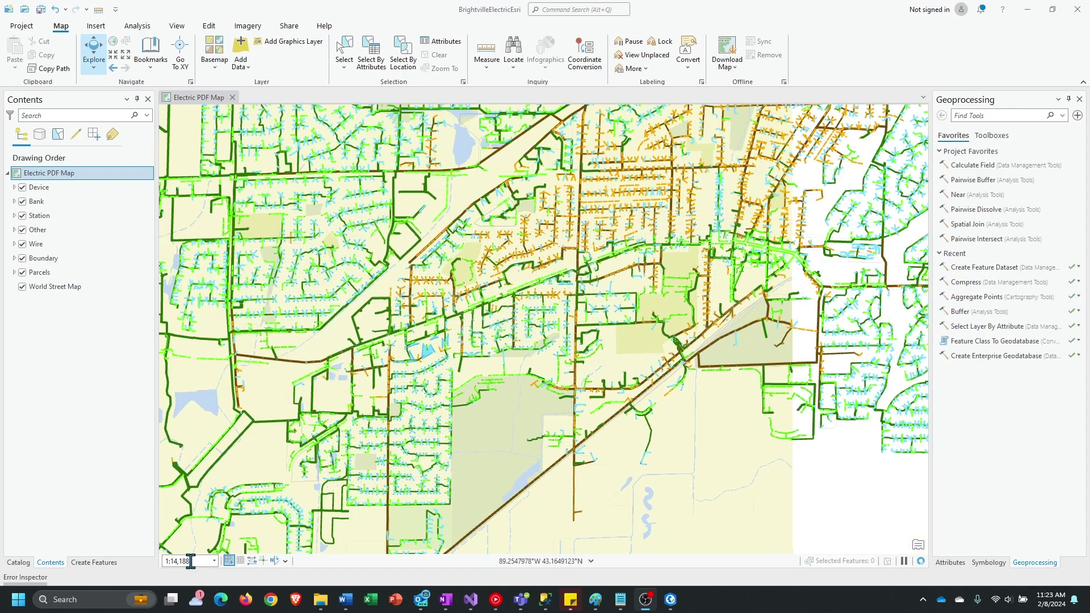
text(37,)
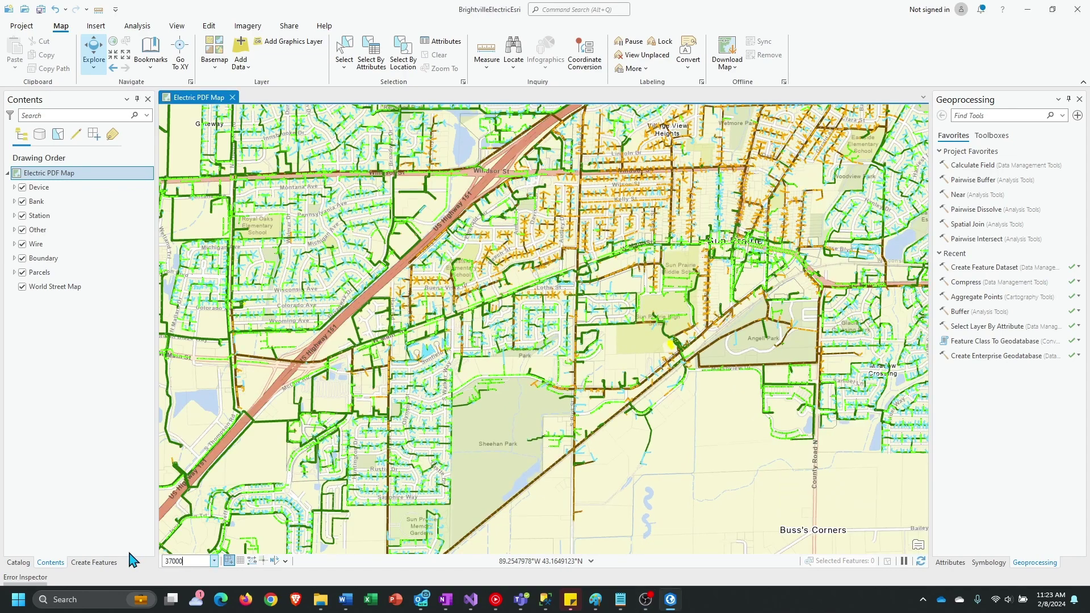
text(000)
key(Return)
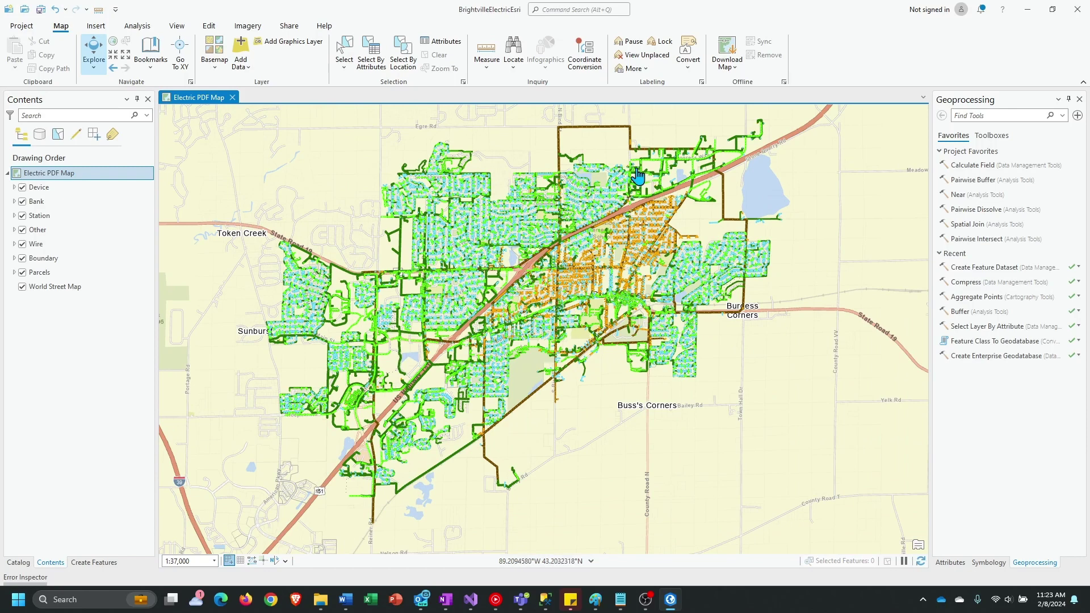
Create a new bookmark of this view named Full System Extent
click(148, 67)
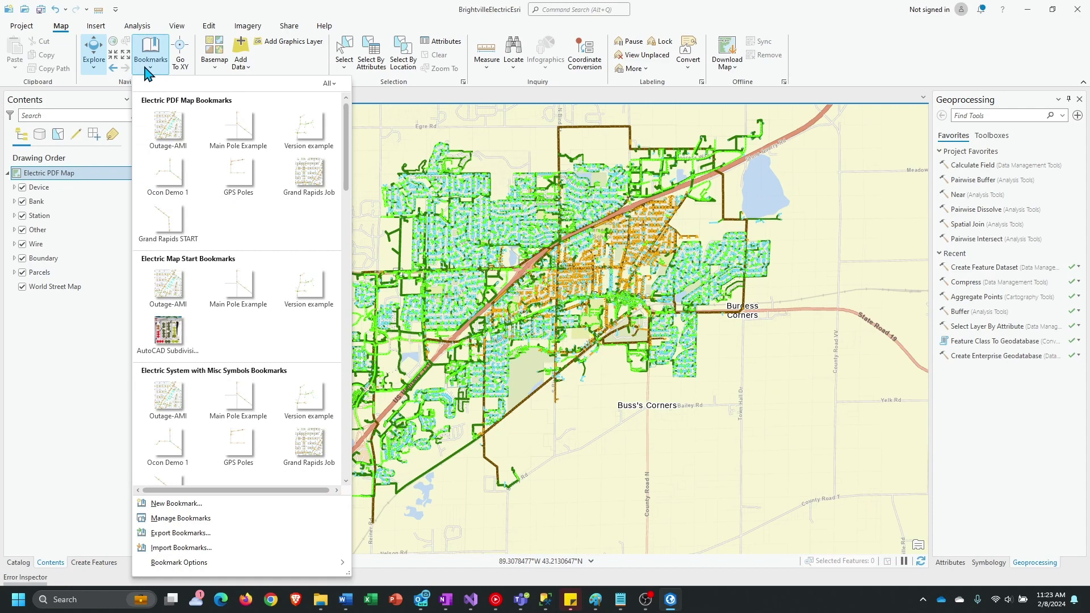
click(175, 503)
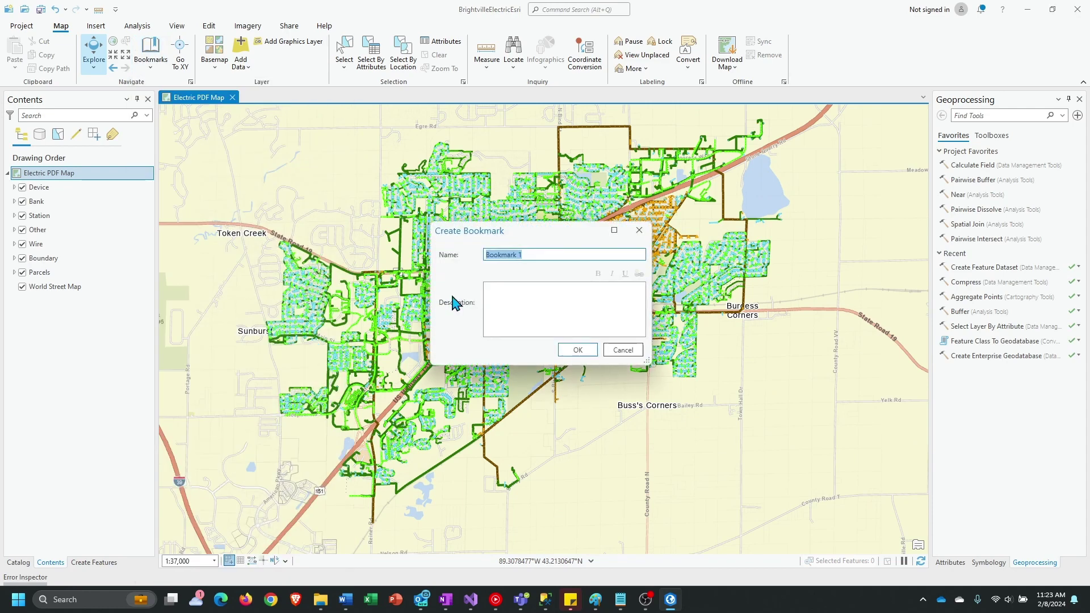
text(Full System Extent)
click(577, 349)
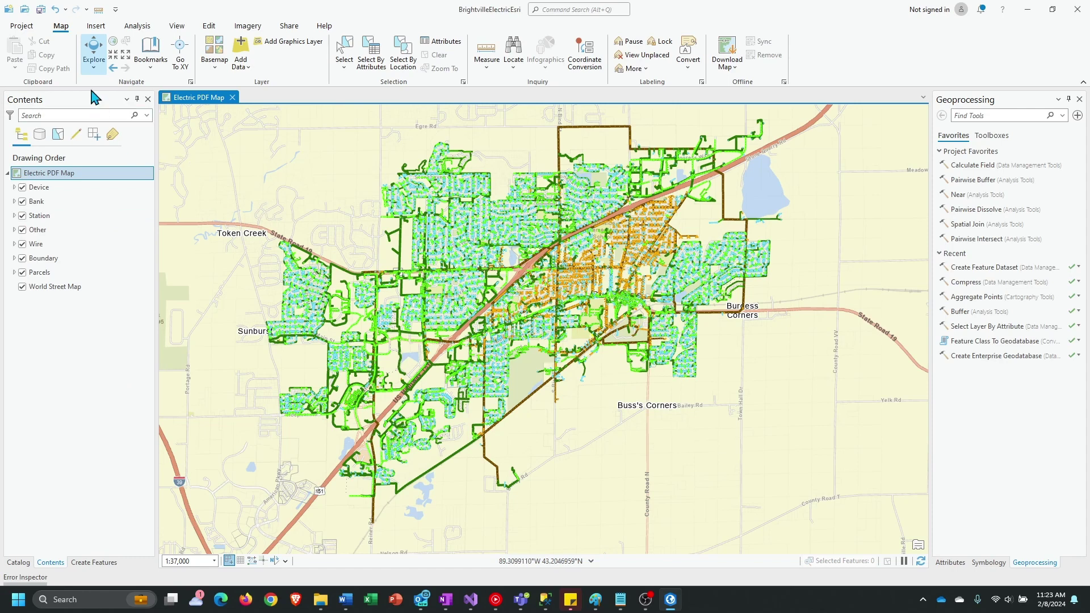
Save the ArcGIS Pro project from the Quick Access Toolbar
click(40, 9)
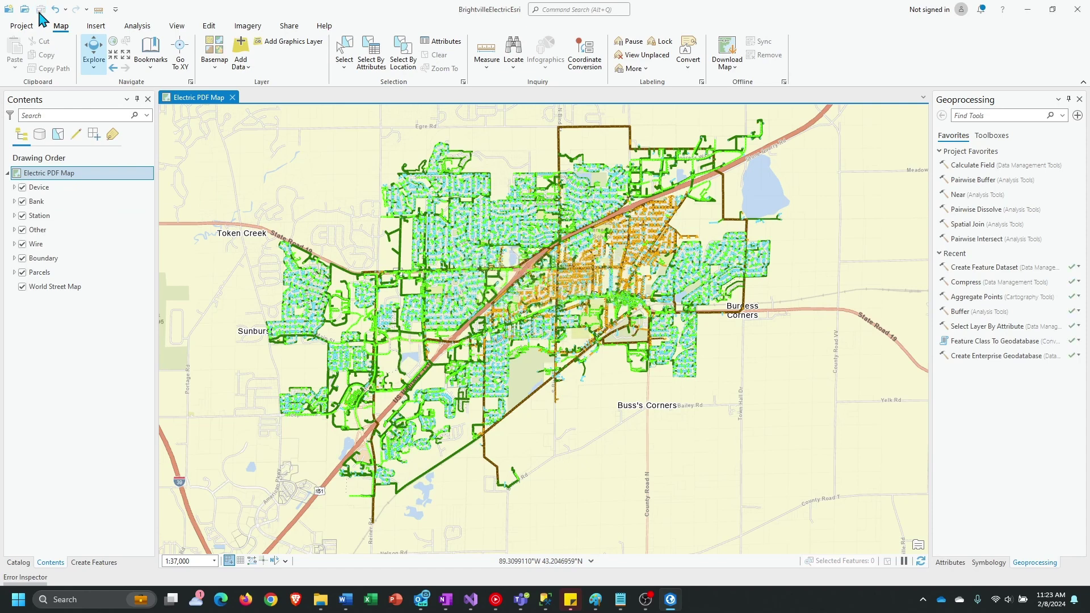